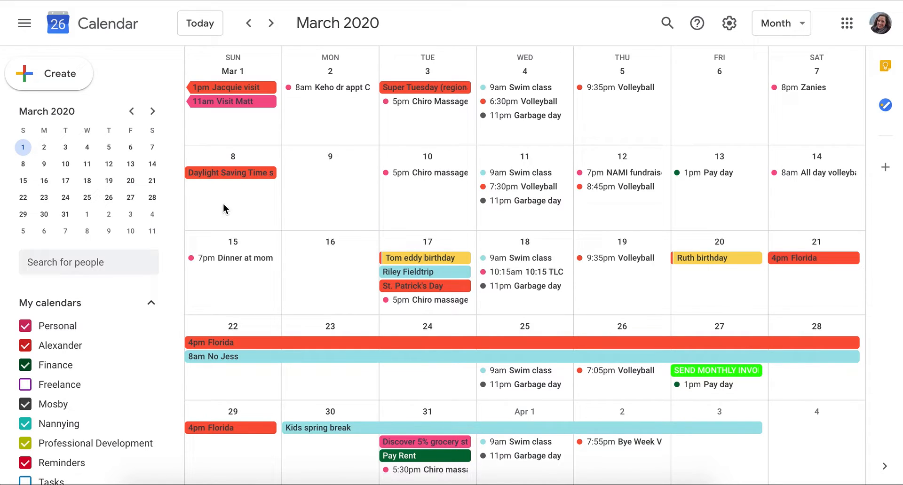
Scroll through the March 2020 month view to look over the existing events.
{"action": "scroll", "coordinate": [130, 322], "scroll_direction": "down", "scroll_amount": 1}
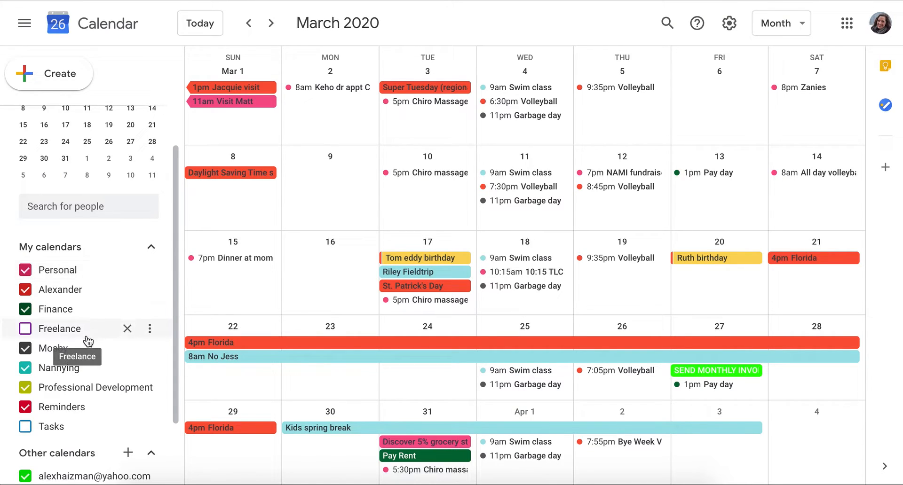
{"action": "scroll", "coordinate": [125, 336], "scroll_direction": "down", "scroll_amount": 1}
{"action": "scroll", "coordinate": [127, 356], "scroll_direction": "up", "scroll_amount": 1}
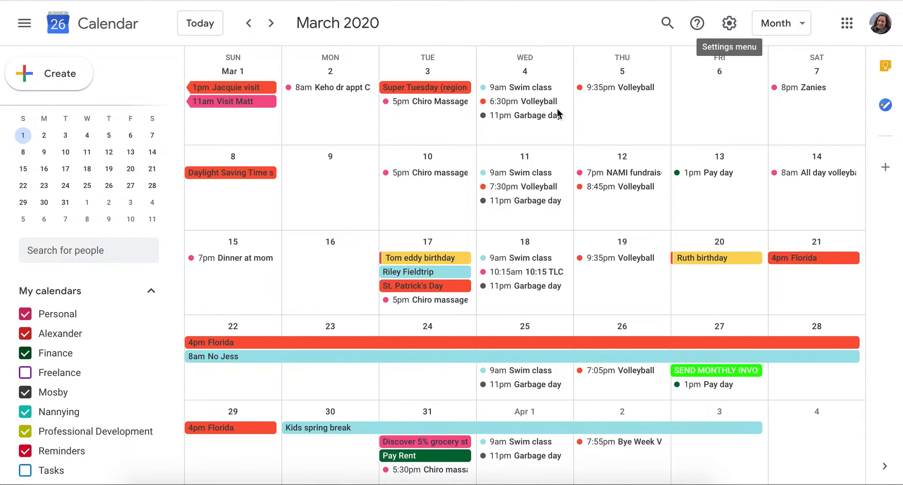
Go to Settings and start a new calendar from Add calendar.
{"action": "left_click", "coordinate": [728, 23]}
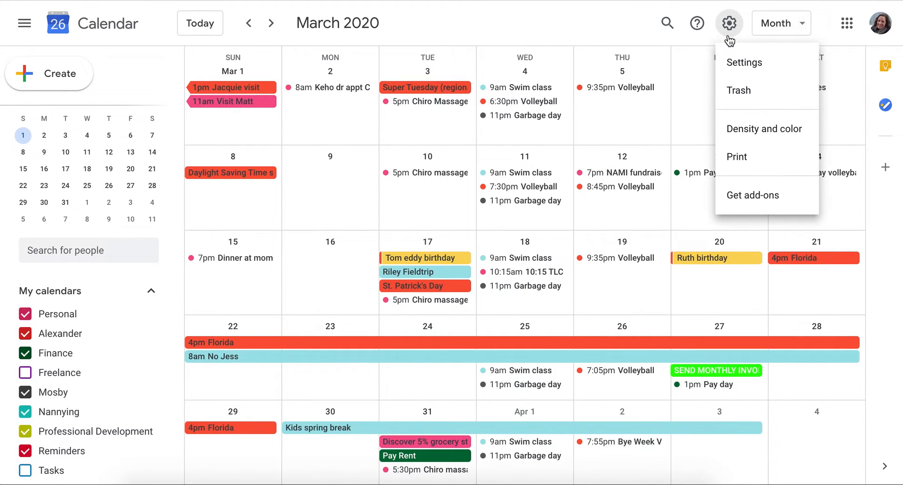
{"action": "left_click", "coordinate": [742, 63]}
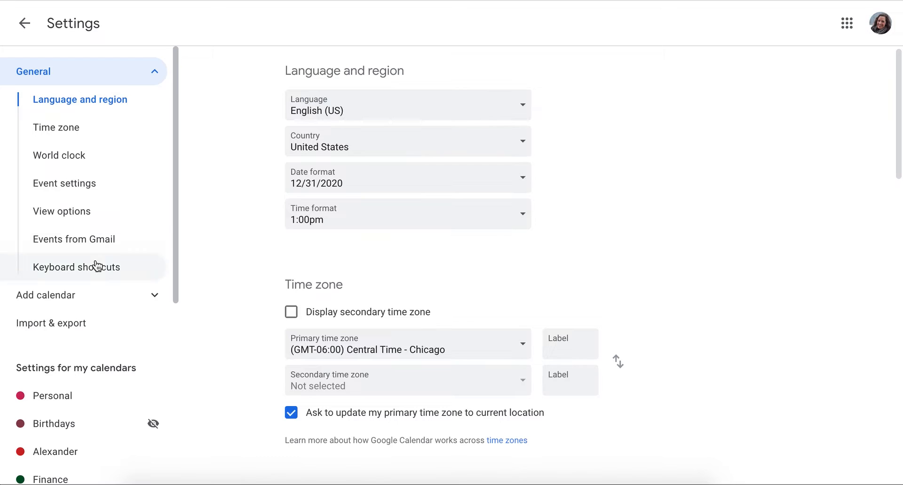
{"action": "left_click", "coordinate": [60, 301]}
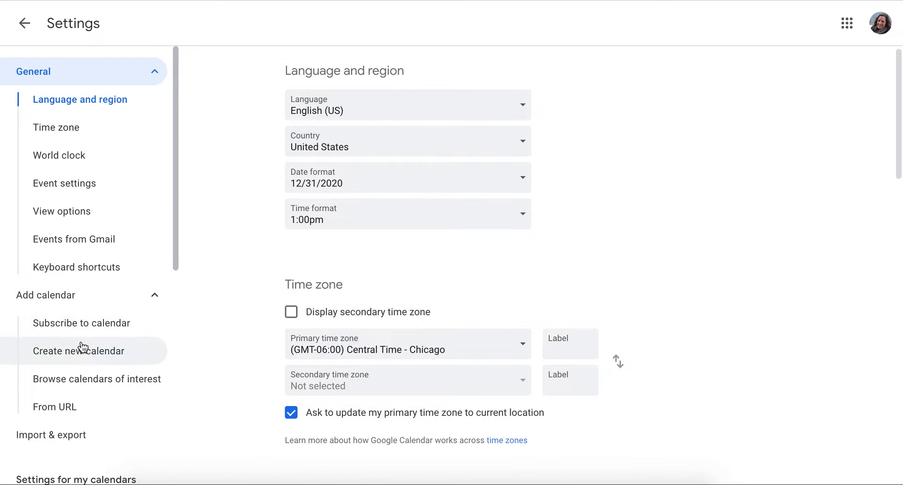
{"action": "left_click", "coordinate": [82, 350]}
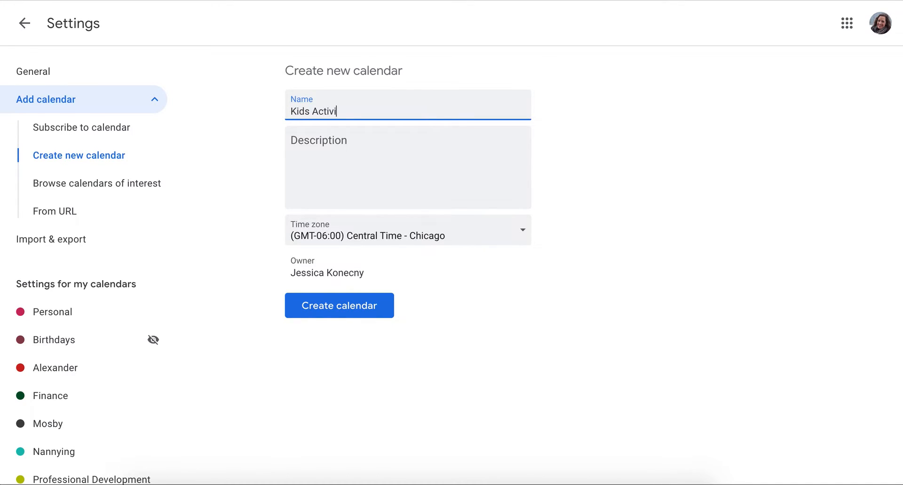
Name the calendar 'Kids Activities', fixing the 'Activites' misspelling, and create it.
{"action": "left_click", "coordinate": [436, 292]}
{"action": "left_click", "coordinate": [328, 116]}
{"action": "double_click", "coordinate": [328, 114]}
{"action": "right_click", "coordinate": [328, 116]}
{"action": "left_click", "coordinate": [348, 119]}
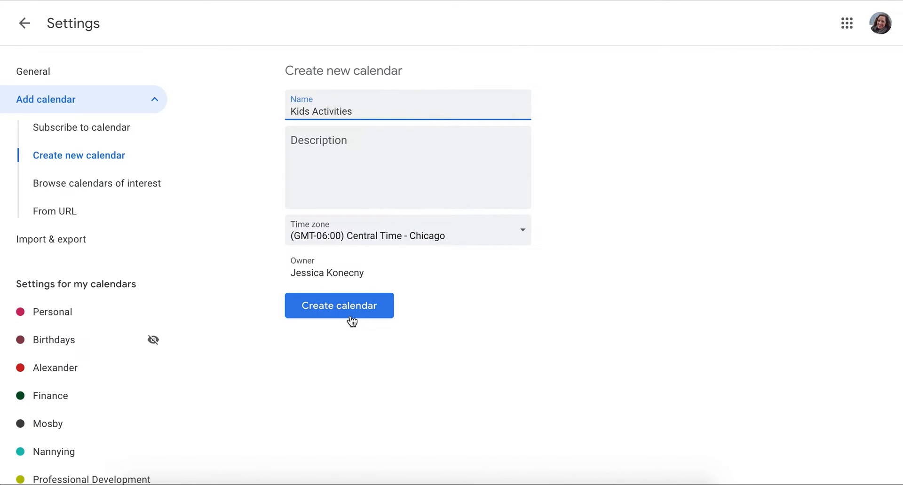
{"action": "left_click", "coordinate": [318, 311]}
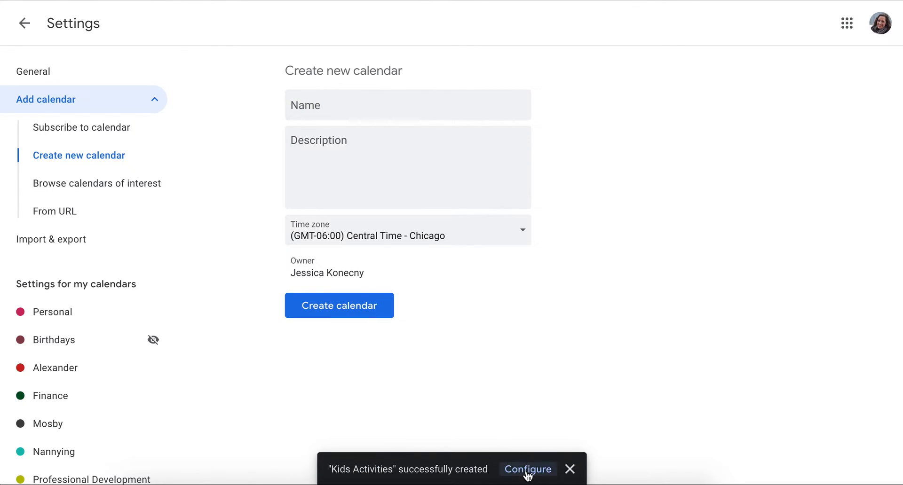
Open the Kids Activities calendar's settings and find Share with specific people.
{"action": "left_click", "coordinate": [525, 469]}
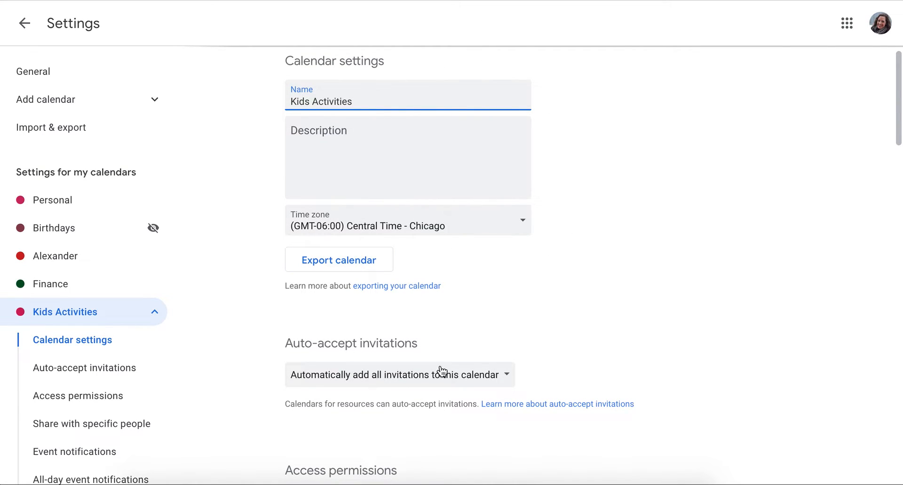
{"action": "scroll", "coordinate": [591, 312], "scroll_direction": "down", "scroll_amount": 5}
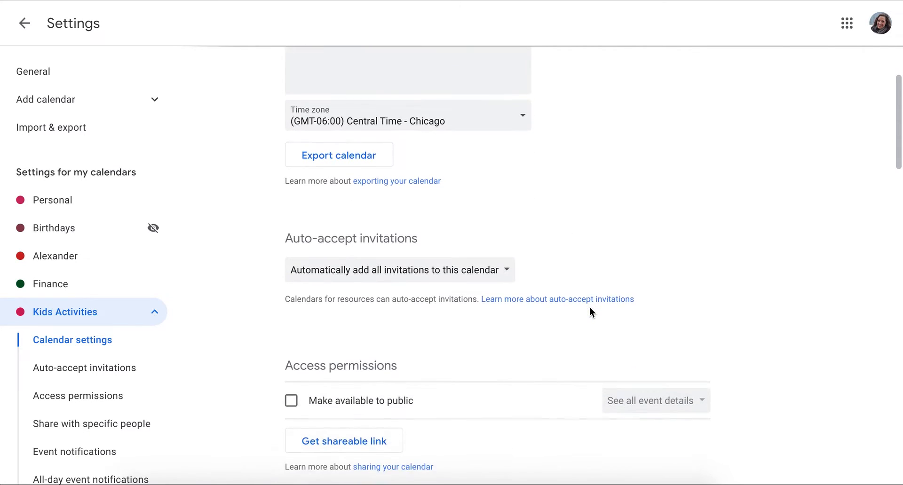
{"action": "scroll", "coordinate": [591, 312], "scroll_direction": "down", "scroll_amount": 9}
{"action": "scroll", "coordinate": [517, 272], "scroll_direction": "up", "scroll_amount": 2}
Enter a family member's e-mail with Make changes to events permission, then cancel the share.
{"action": "left_click", "coordinate": [357, 117]}
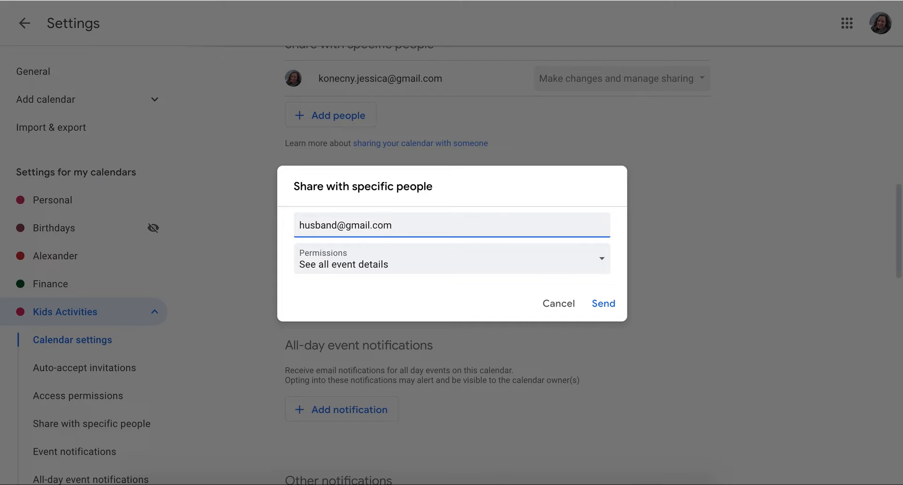
{"action": "left_click", "coordinate": [430, 266]}
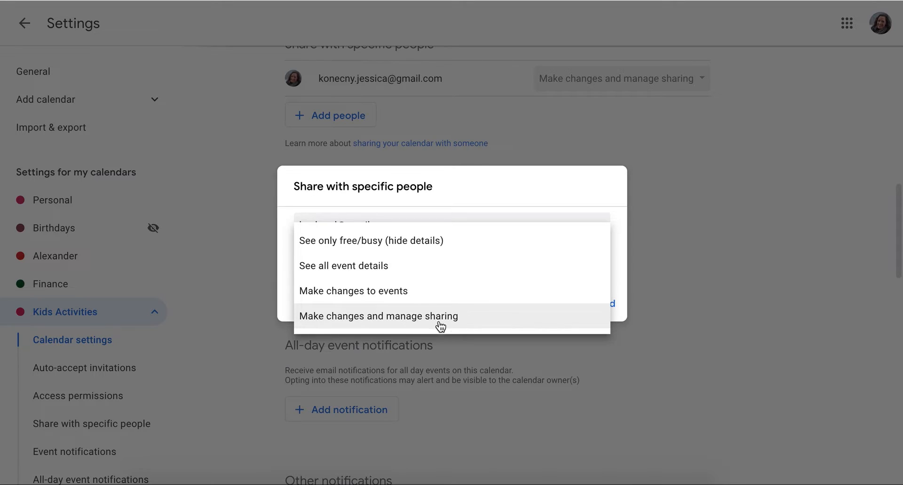
{"action": "left_click", "coordinate": [424, 293]}
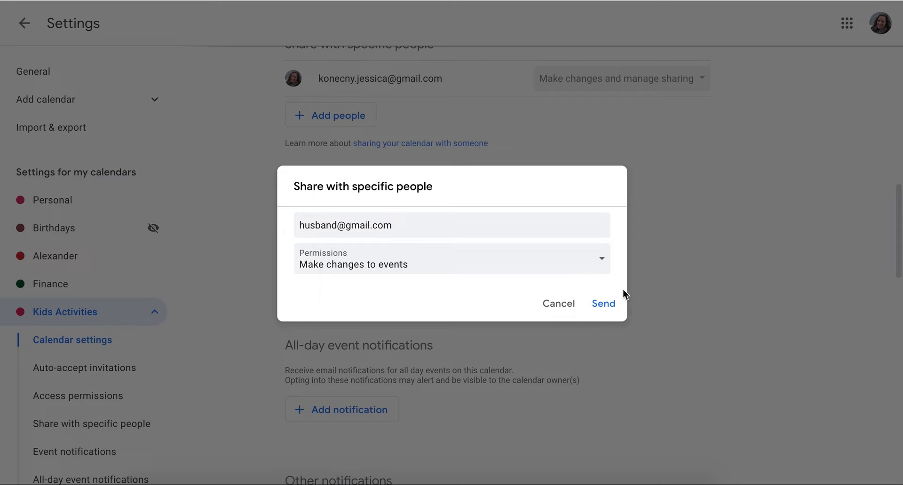
{"action": "left_click", "coordinate": [565, 308]}
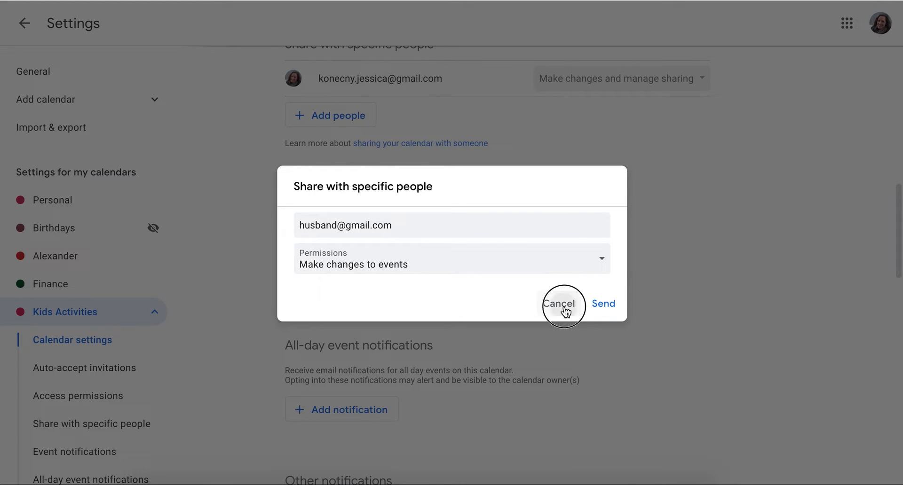
{"action": "scroll", "coordinate": [564, 307], "scroll_direction": "down", "scroll_amount": 1}
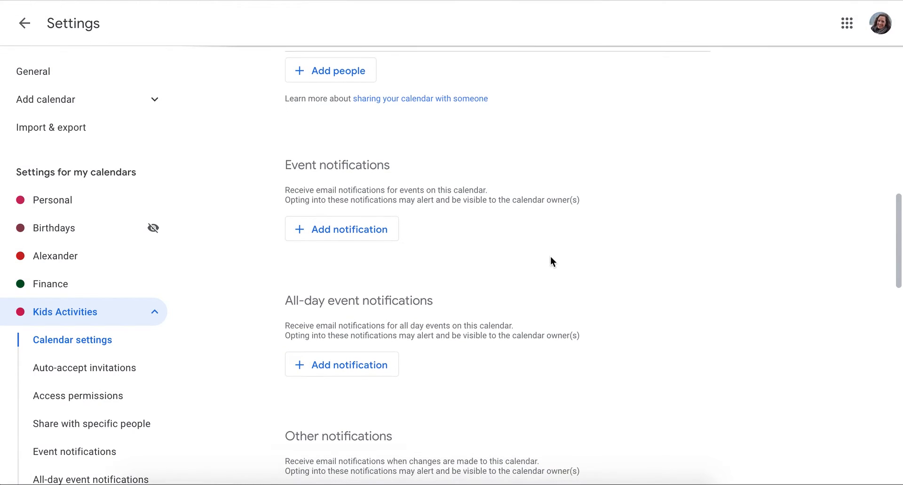
{"action": "scroll", "coordinate": [441, 173], "scroll_direction": "up", "scroll_amount": 13}
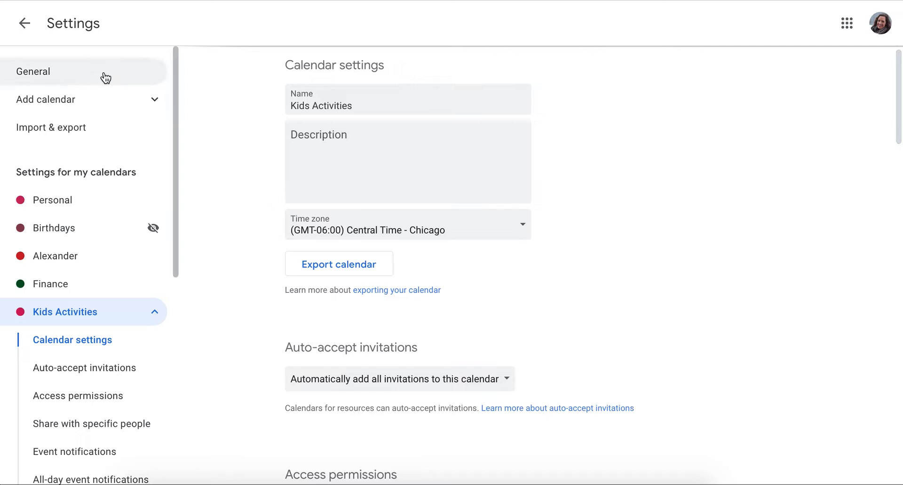
{"action": "left_click", "coordinate": [33, 30]}
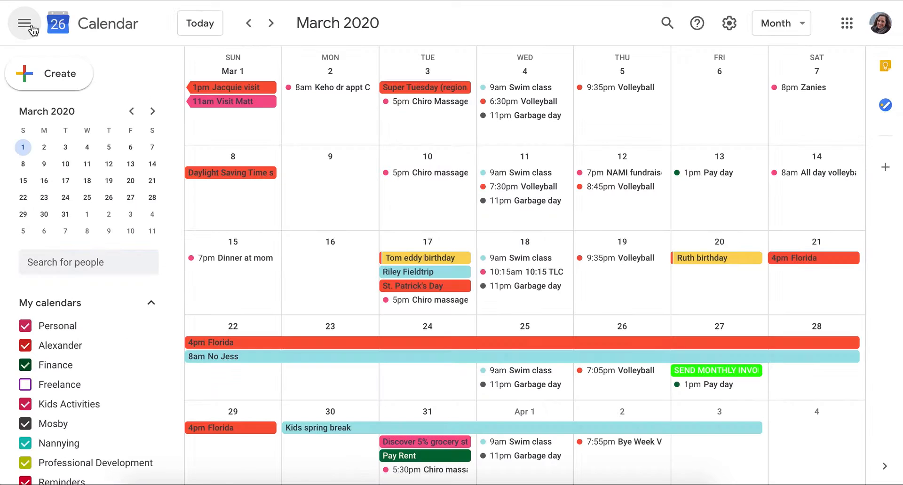
{"action": "scroll", "coordinate": [91, 363], "scroll_direction": "down", "scroll_amount": 2}
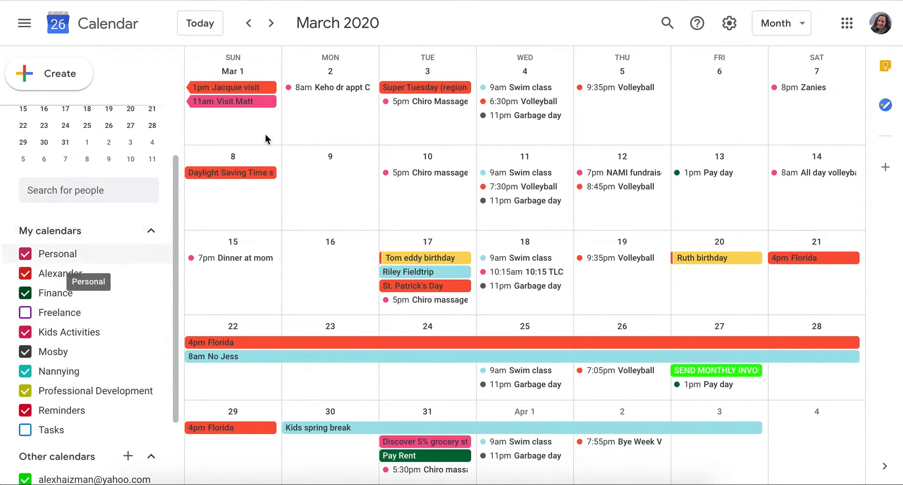
{"action": "left_click", "coordinate": [725, 24]}
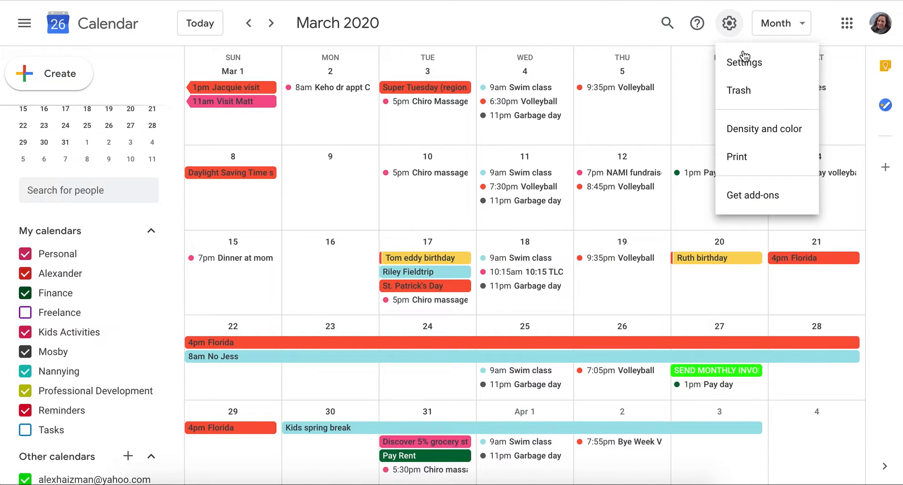
{"action": "left_click", "coordinate": [741, 71]}
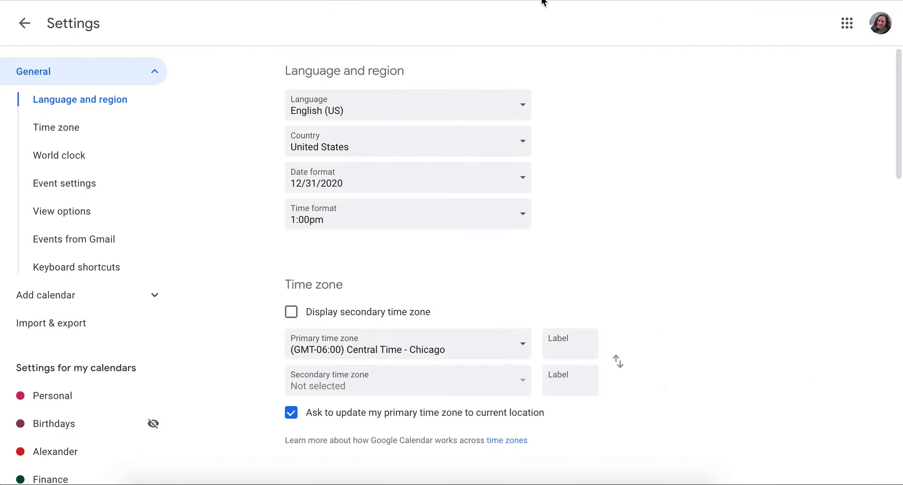
{"action": "left_click", "coordinate": [101, 295]}
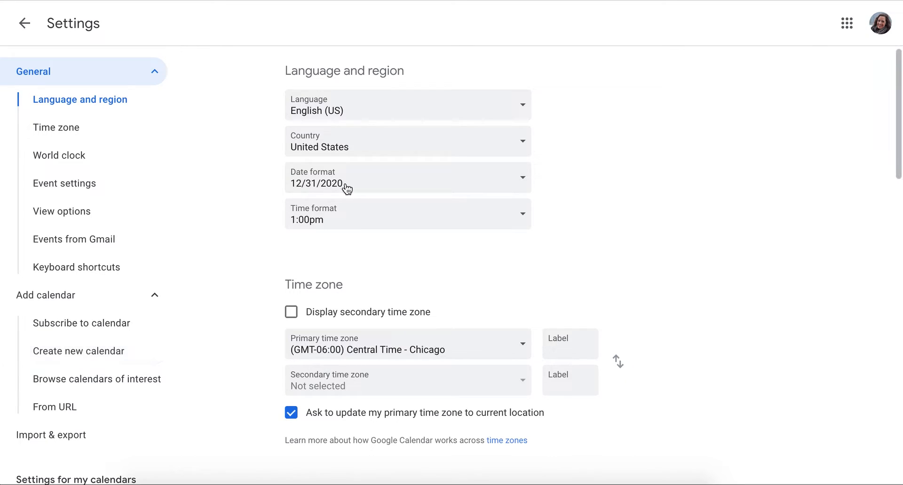
{"action": "left_click", "coordinate": [22, 32]}
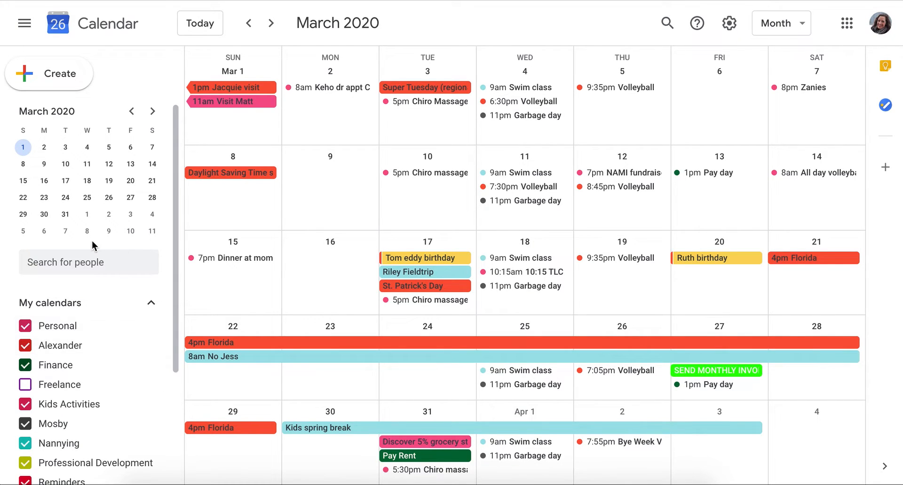
{"action": "scroll", "coordinate": [92, 244], "scroll_direction": "down", "scroll_amount": 1}
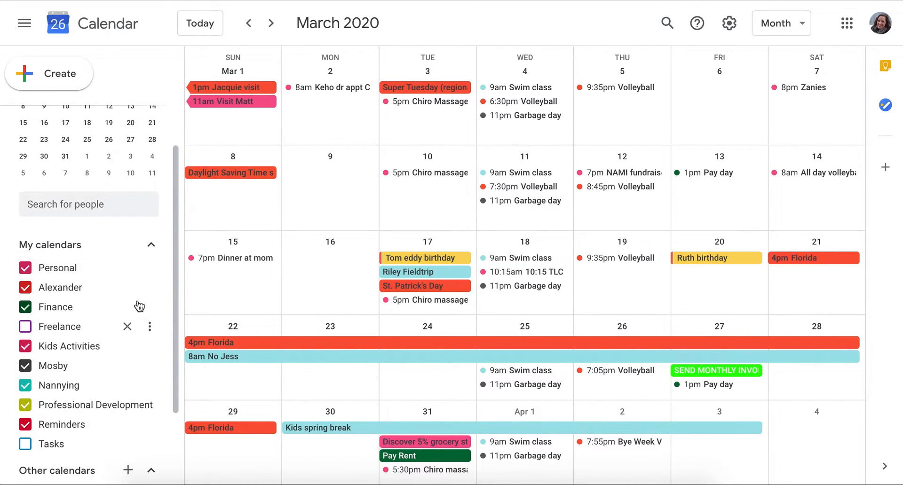
{"action": "left_click", "coordinate": [149, 268]}
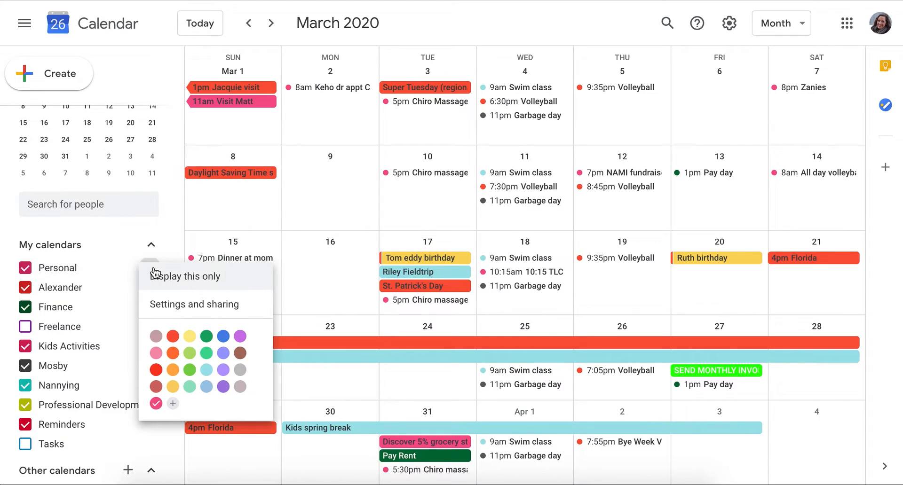
{"action": "left_click", "coordinate": [137, 239]}
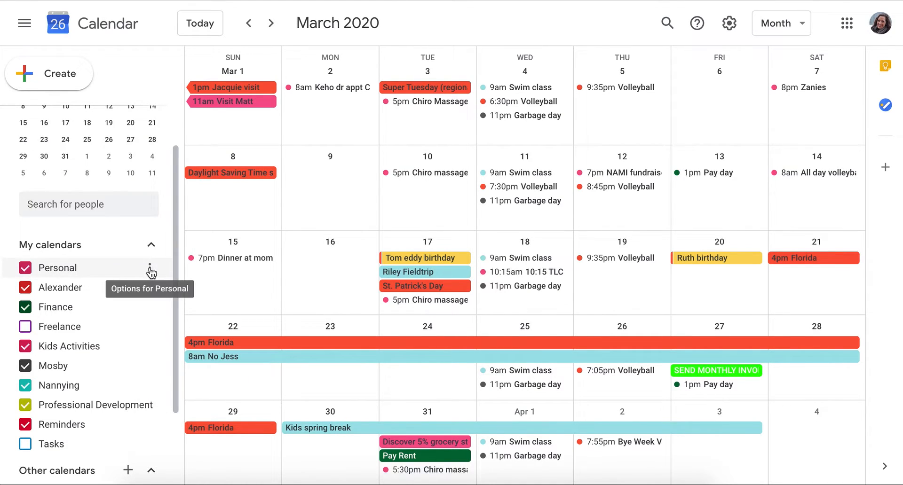
{"action": "left_click", "coordinate": [150, 269]}
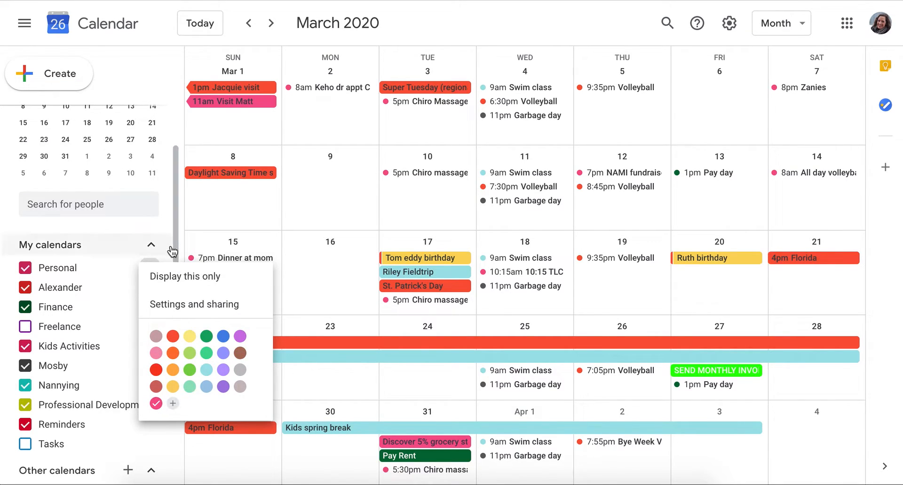
{"action": "left_click", "coordinate": [134, 230]}
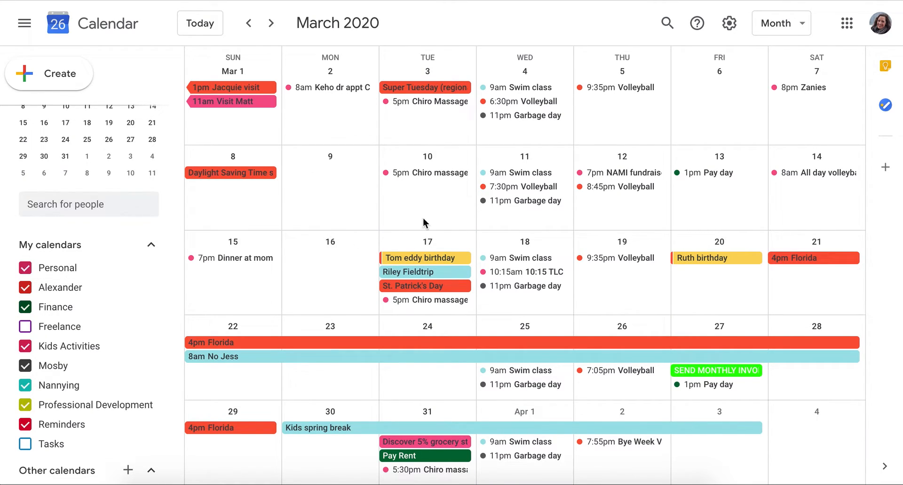
Create a Swim Lessons event on March 16 from 10:00am to 10:45am.
{"action": "left_click", "coordinate": [339, 258]}
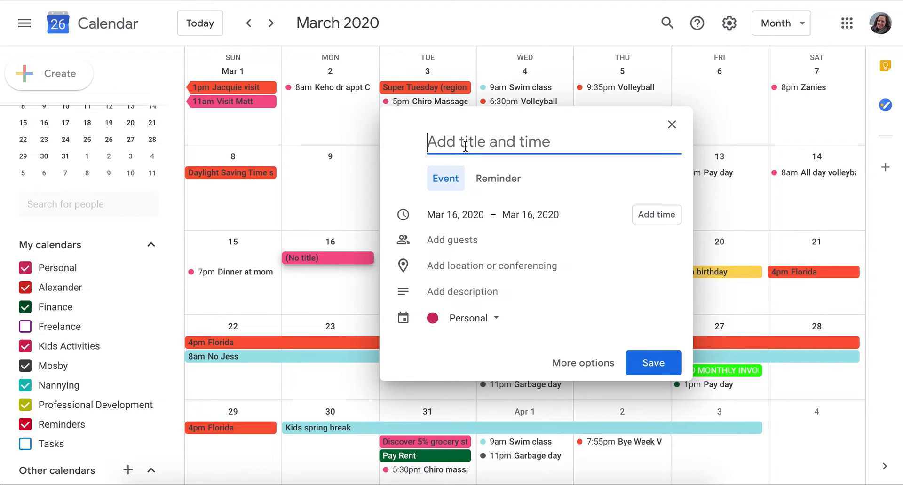
{"action": "type", "text": "Lessons"}
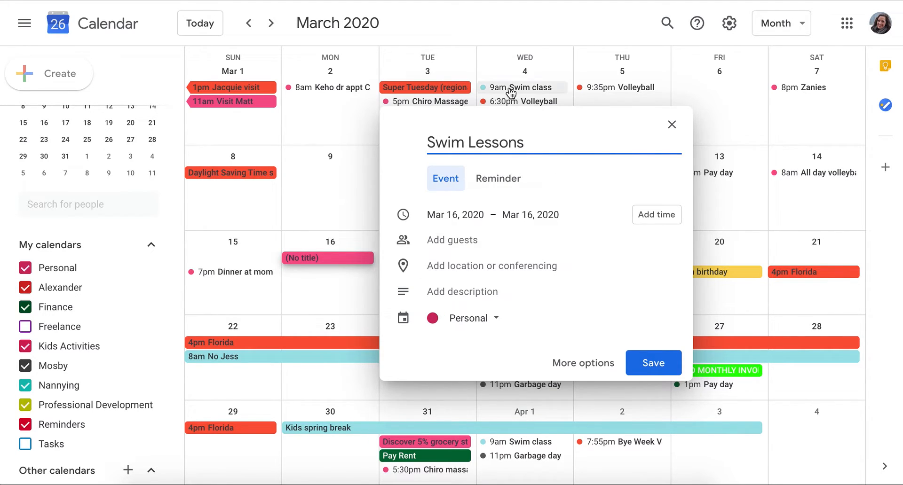
{"action": "mouse_move", "coordinate": [511, 93]}
{"action": "left_click", "coordinate": [643, 214]}
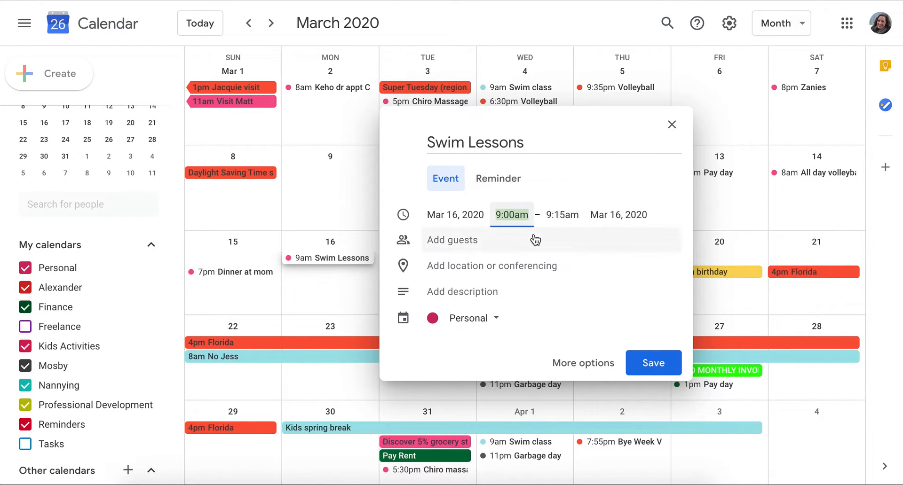
{"action": "type", "text": "10"}
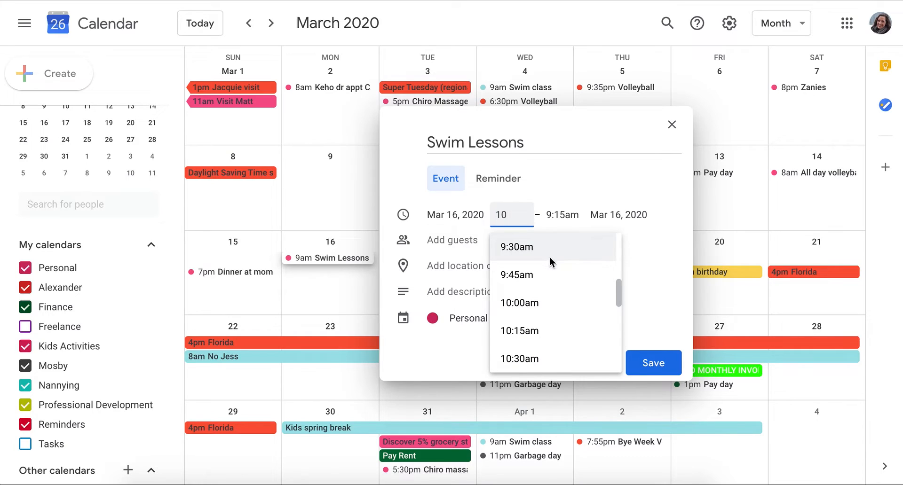
{"action": "left_click", "coordinate": [533, 303]}
{"action": "left_click", "coordinate": [583, 212]}
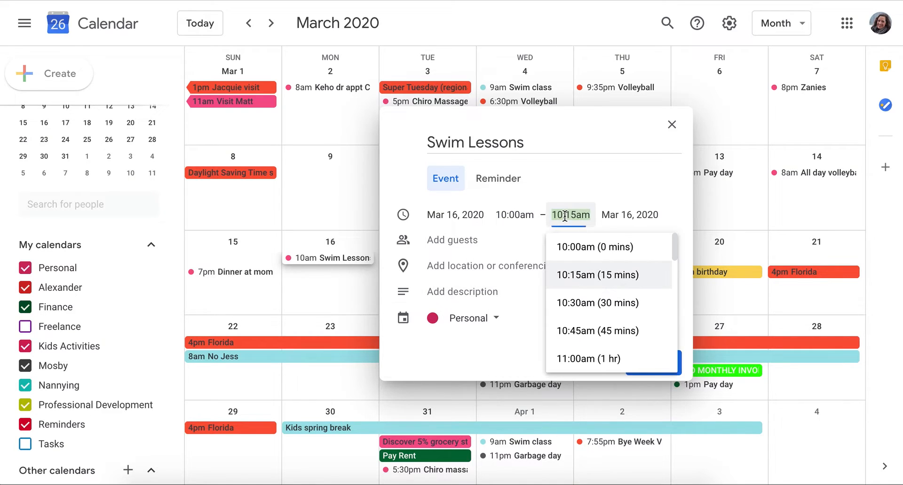
{"action": "left_click", "coordinate": [589, 325]}
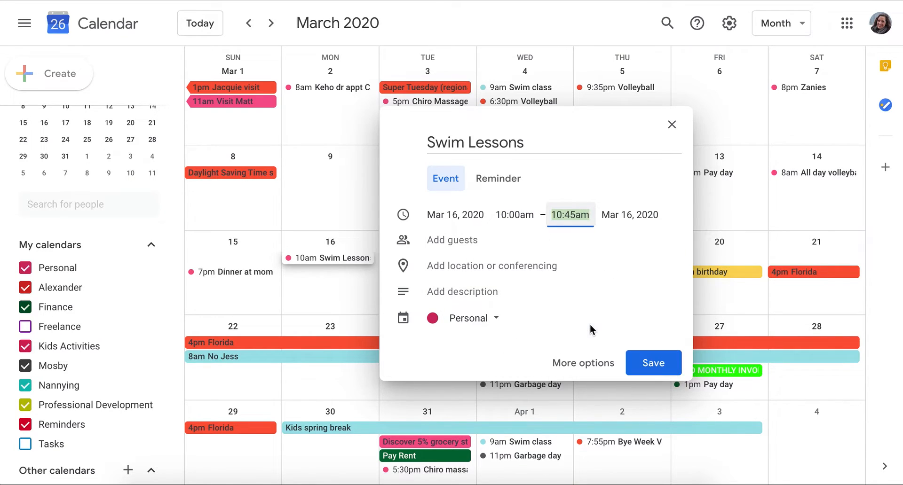
Type a guest's e-mail address, then delete it so no guests are added.
{"action": "left_click", "coordinate": [493, 240]}
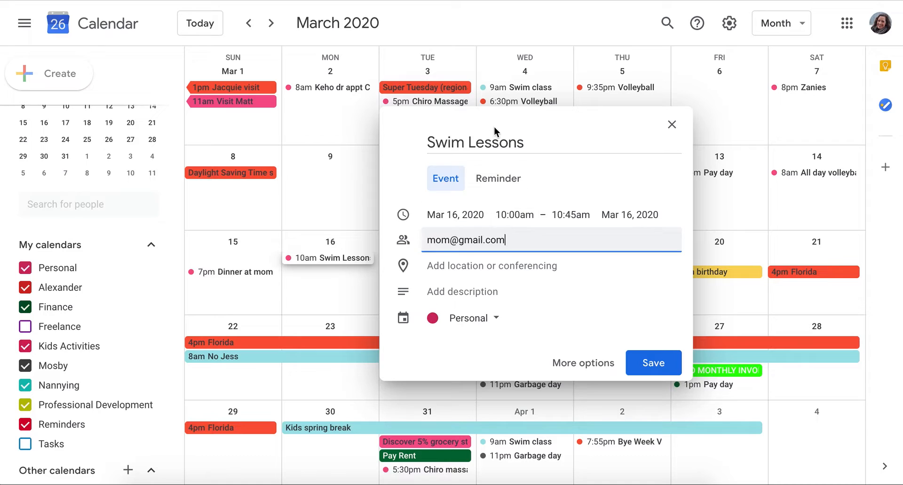
{"action": "left_click", "coordinate": [525, 240]}
{"action": "left_click_drag", "start_coordinate": [506, 237], "coordinate": [389, 221]}
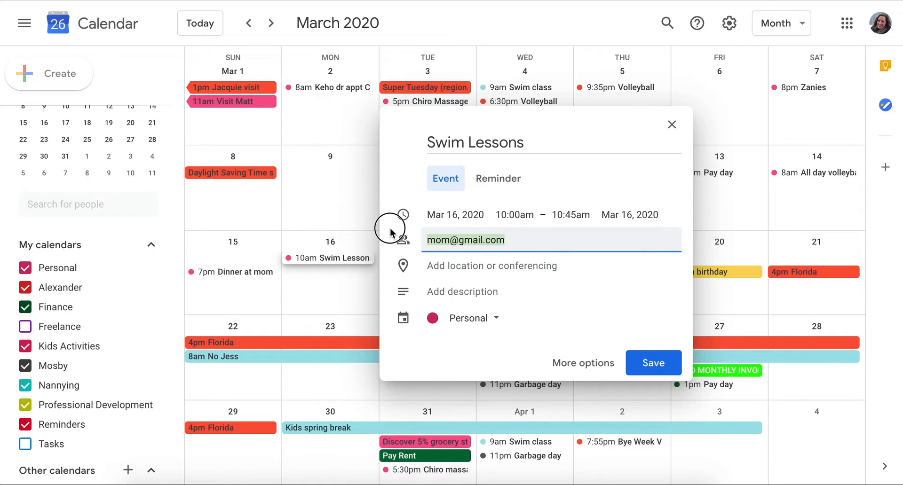
{"action": "key", "text": "BackSpace"}
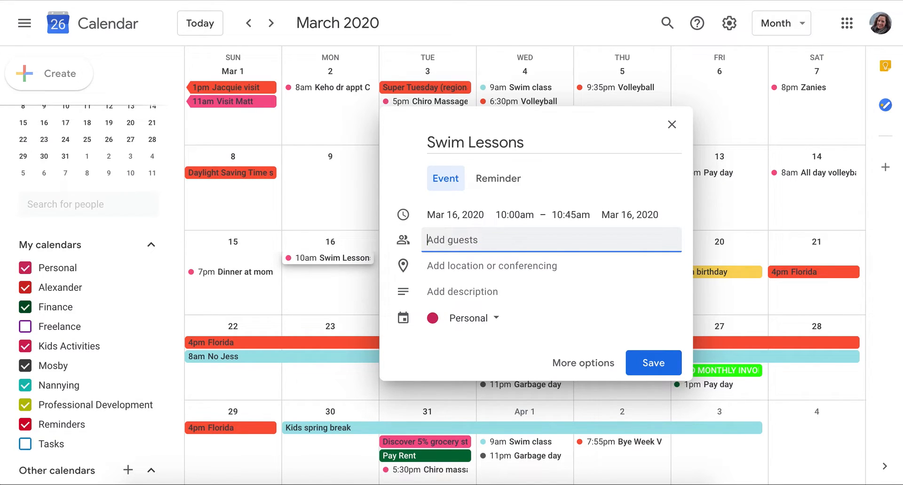
Search 'gold', choose Goldfish Swim School - St. Charles as location, and start the description.
{"action": "left_click", "coordinate": [513, 273]}
{"action": "left_click", "coordinate": [513, 273]}
{"action": "type", "text": "gold"}
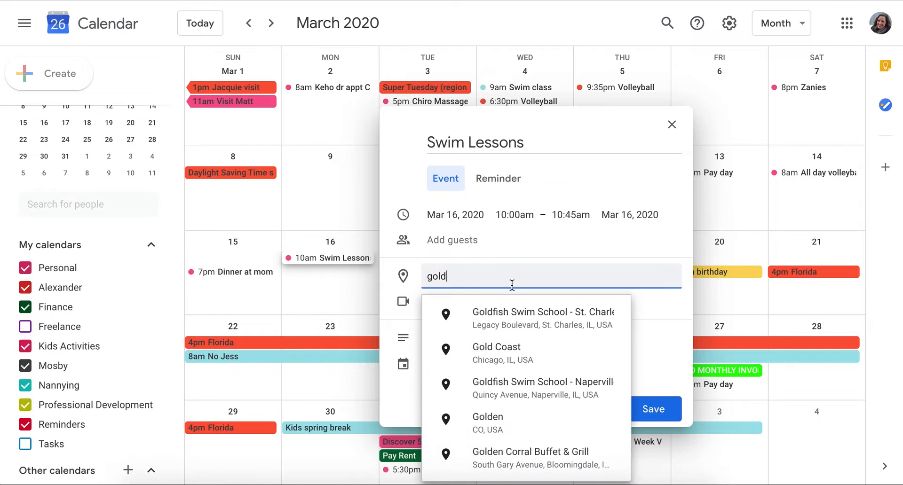
{"action": "left_click", "coordinate": [509, 313]}
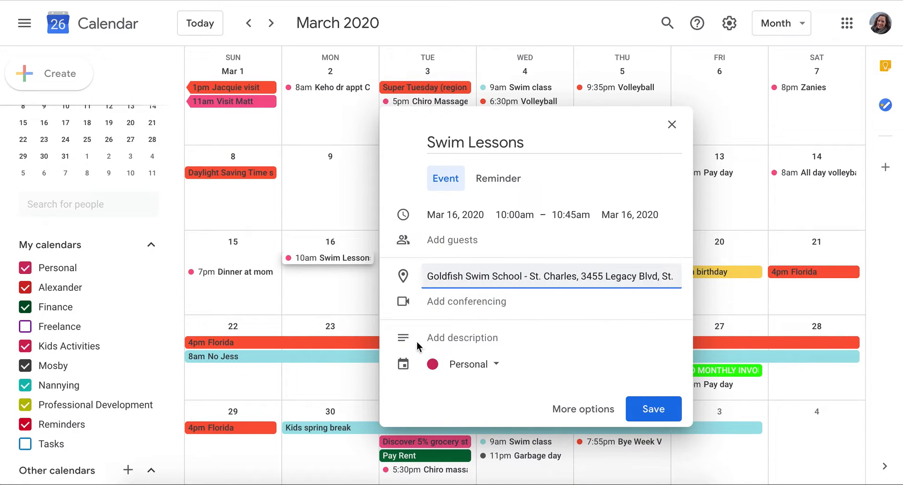
{"action": "left_click", "coordinate": [469, 337]}
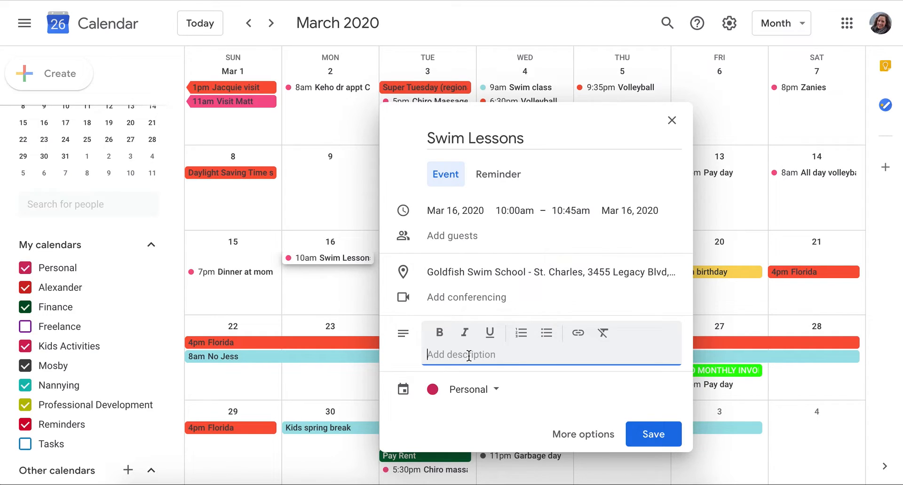
Write the description lines 'Coach name:', 'Cost:' and 'time of arrival: 20 min early'.
{"action": "type", "text": "Coach name:"}
{"action": "key", "text": "Return"}
{"action": "type", "text": "Co"}
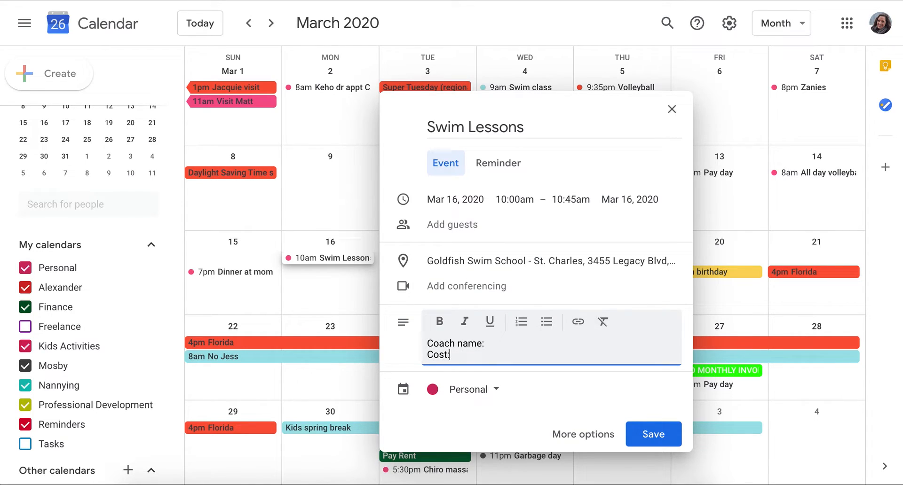
{"action": "type", "text": "st:"}
{"action": "key", "text": "Return"}
{"action": "type", "text": "time of arrival:"}
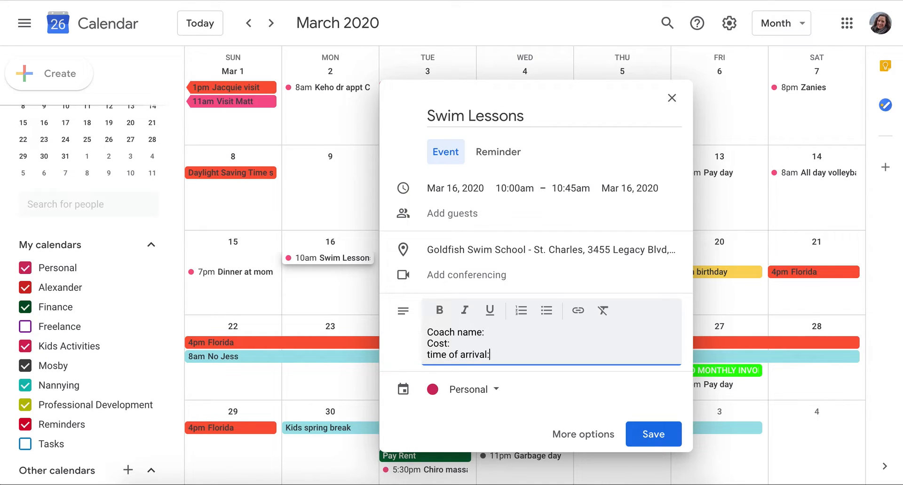
{"action": "type", "text": " 20 min earlu"}
{"action": "key", "text": "BackSpace"}
{"action": "type", "text": "y"}
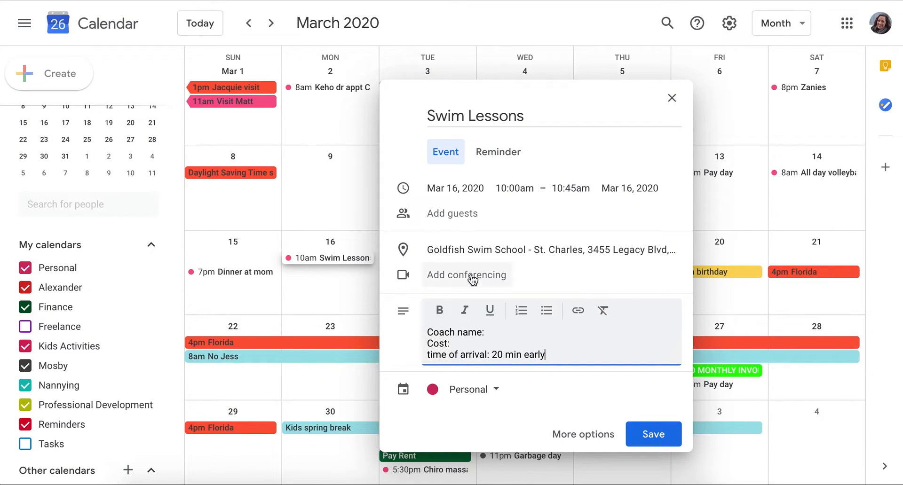
Assign the event to the Kids Activities calendar and save it.
{"action": "left_click", "coordinate": [498, 394]}
{"action": "left_click", "coordinate": [492, 354]}
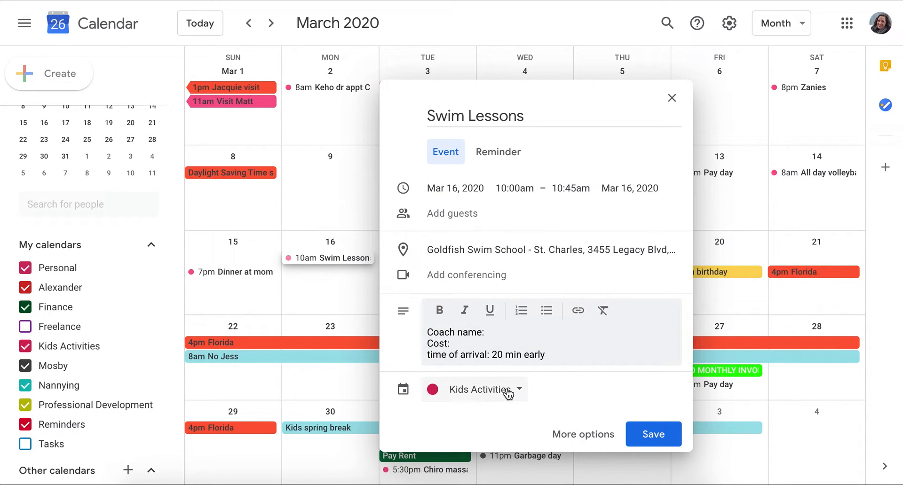
{"action": "left_click", "coordinate": [647, 436]}
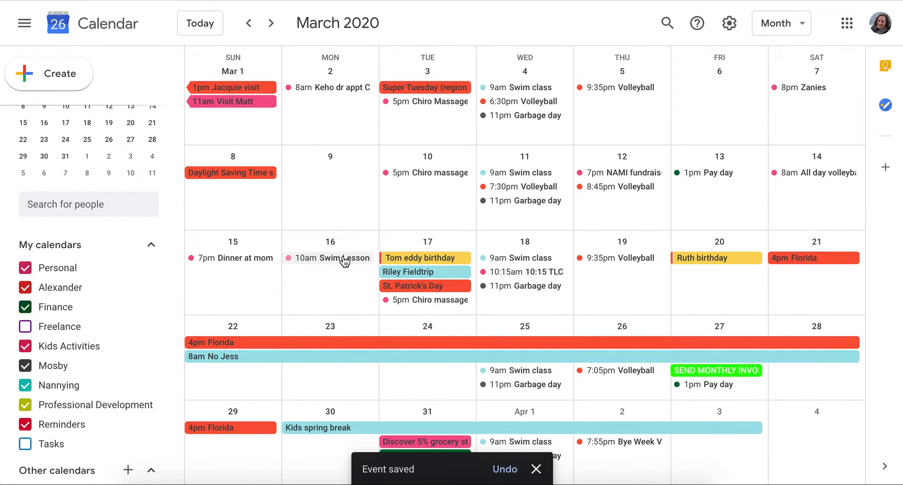
Close the Swim Lessons popup and colour the Kids Activities calendar light purple.
{"action": "left_click", "coordinate": [314, 260]}
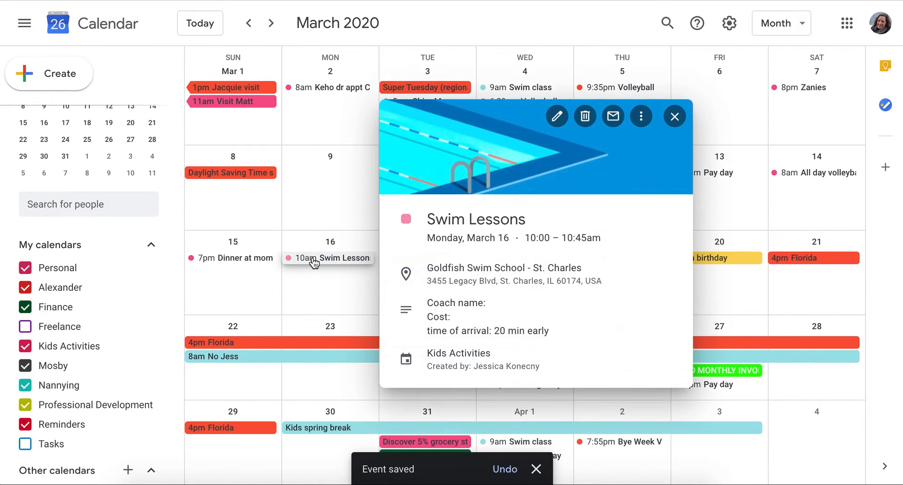
{"action": "left_click", "coordinate": [679, 117]}
{"action": "left_click", "coordinate": [145, 346]}
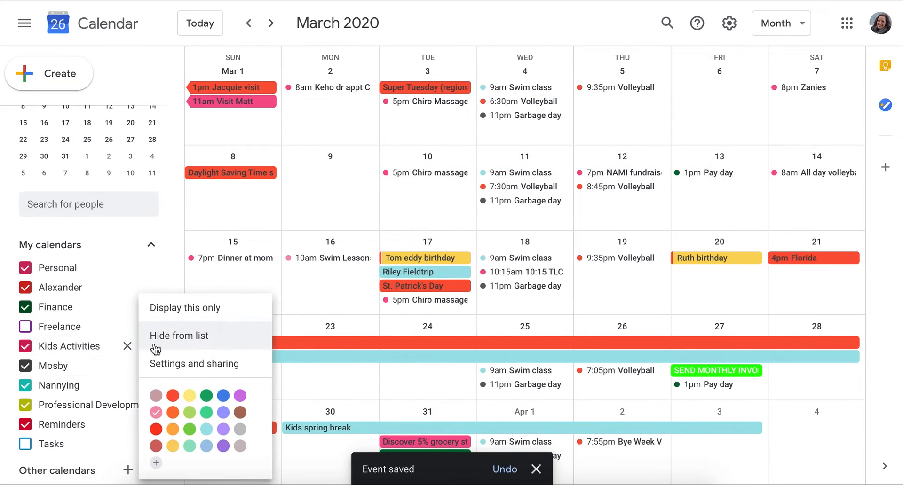
{"action": "left_click", "coordinate": [224, 429]}
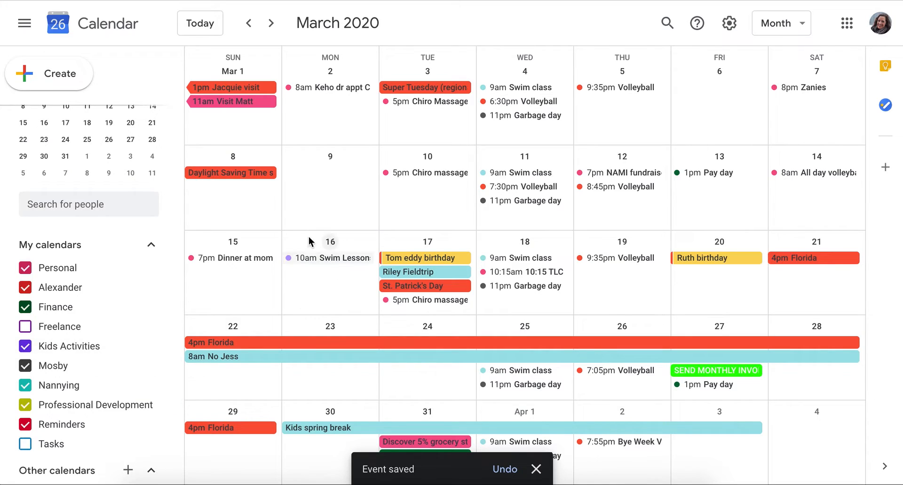
Open Swim Lessons in the full editor, keeping it a timed (not all-day) event.
{"action": "left_click", "coordinate": [336, 262]}
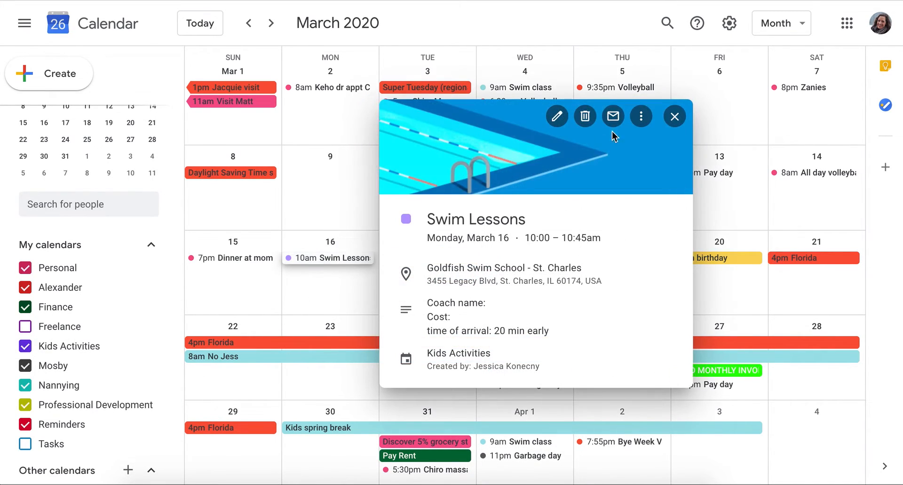
{"action": "left_click", "coordinate": [557, 115]}
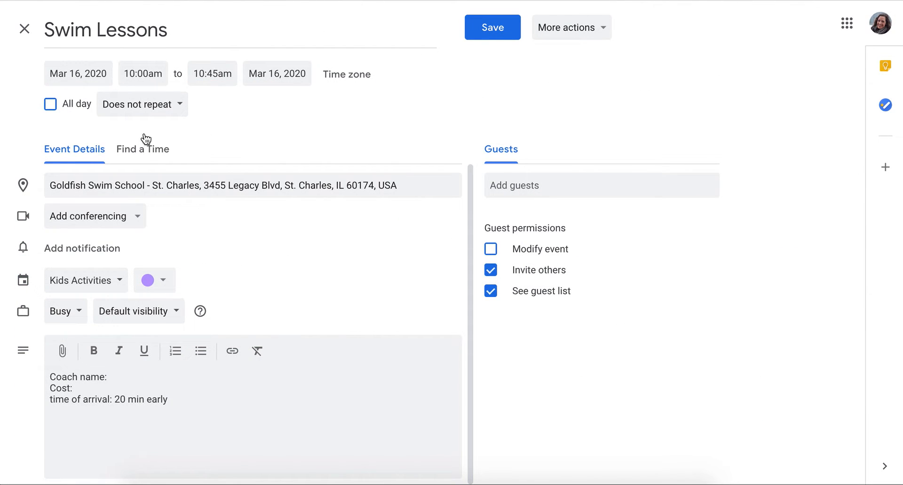
{"action": "left_click", "coordinate": [51, 105]}
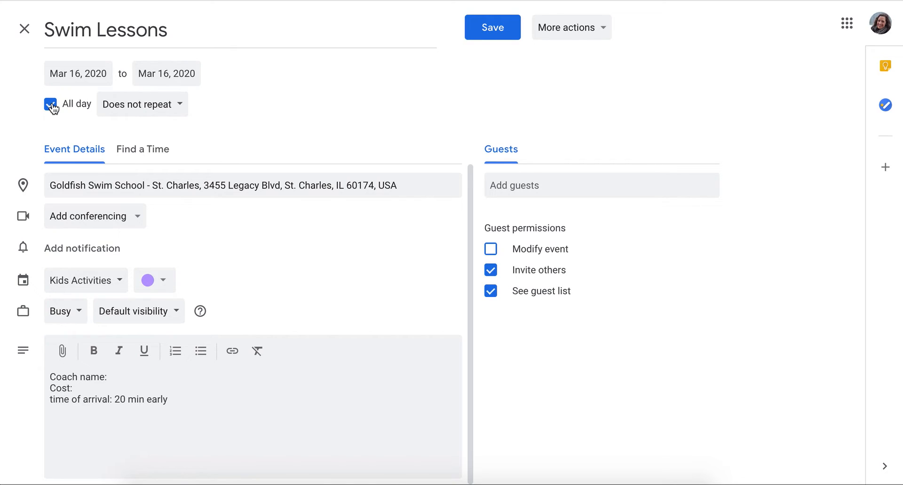
{"action": "left_click", "coordinate": [51, 105]}
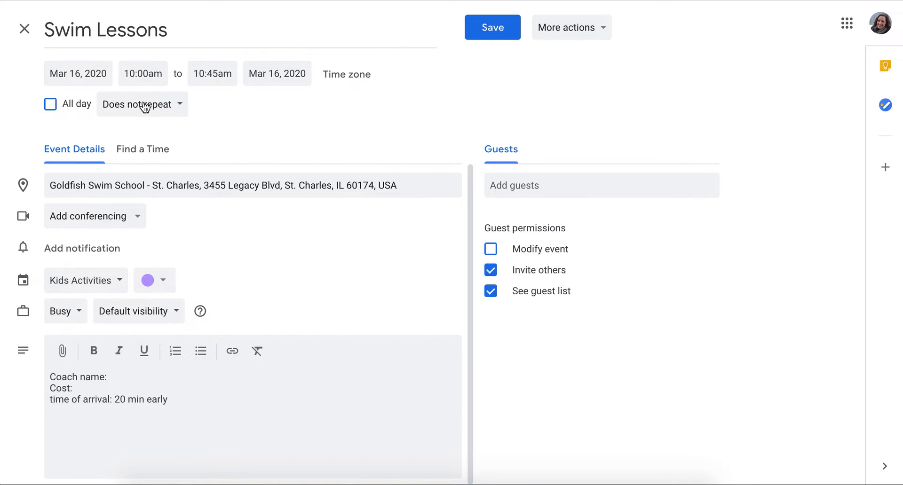
Set a custom weekly Monday repeat ending April 29, 2020, and save the event.
{"action": "left_click", "coordinate": [173, 106]}
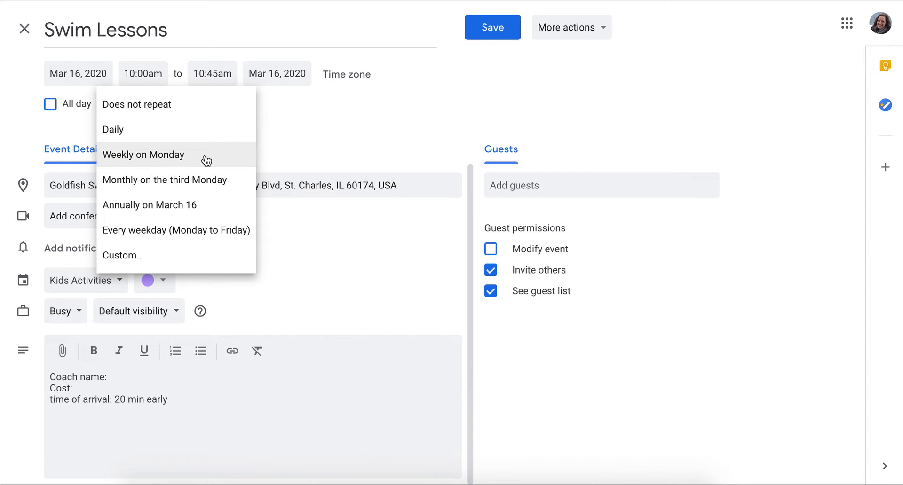
{"action": "left_click", "coordinate": [151, 259]}
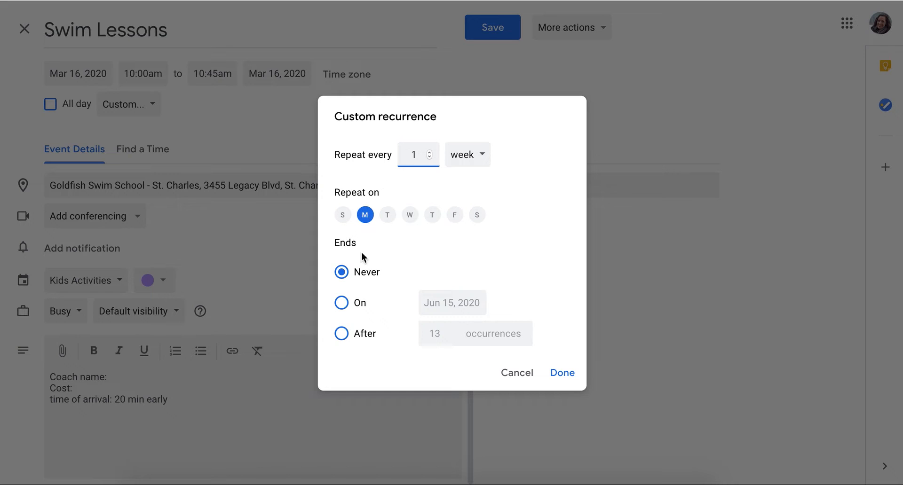
{"action": "left_click", "coordinate": [345, 308]}
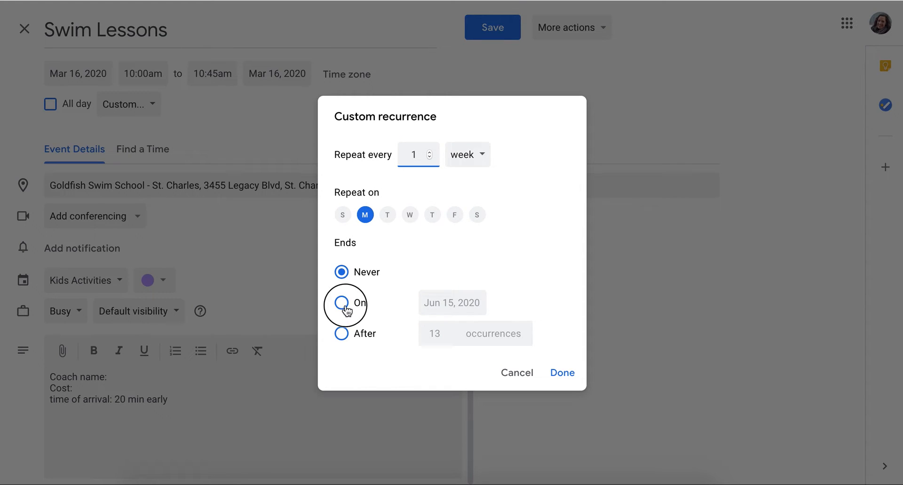
{"action": "left_click", "coordinate": [448, 305]}
{"action": "left_click", "coordinate": [574, 333]}
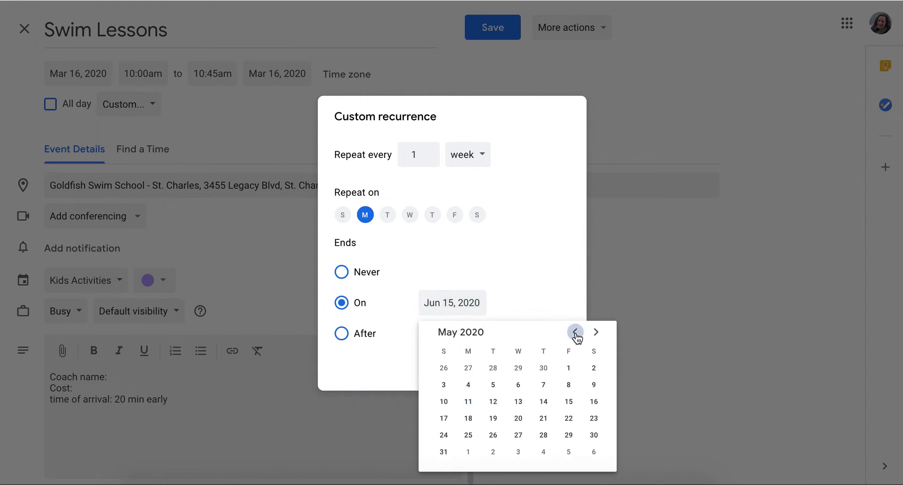
{"action": "left_click", "coordinate": [517, 369]}
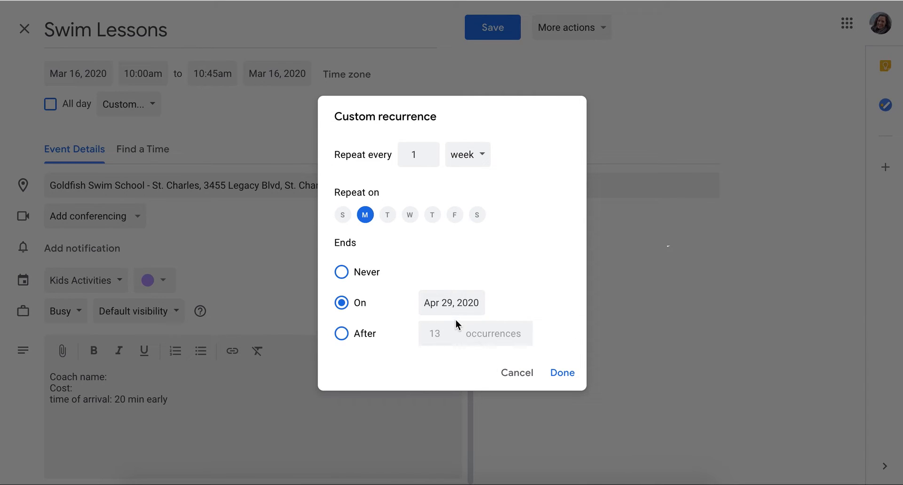
{"action": "left_click", "coordinate": [561, 373]}
{"action": "left_click", "coordinate": [492, 27]}
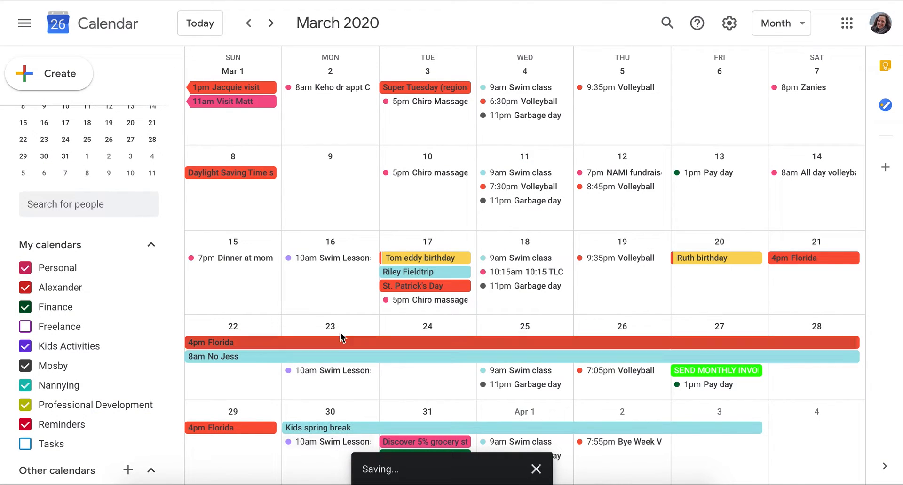
Delete the March 16 Swim Lessons event, choosing All events to remove the whole series.
{"action": "left_click", "coordinate": [338, 259]}
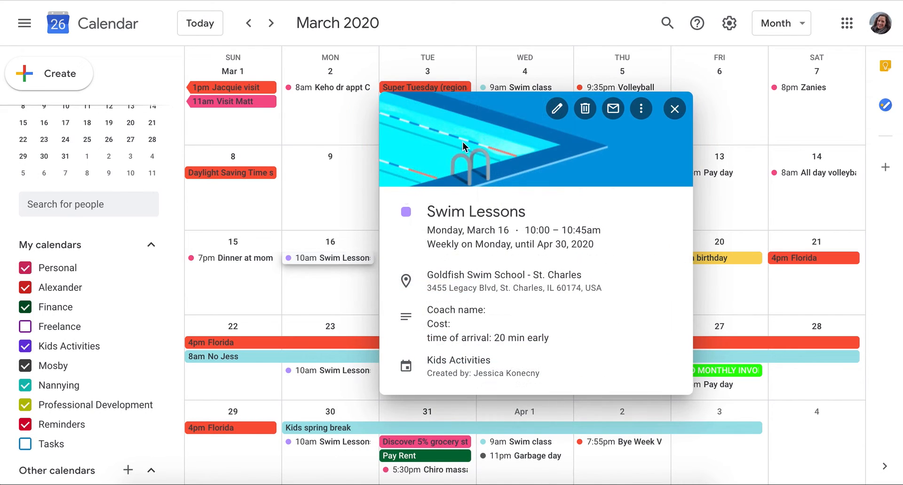
{"action": "left_click", "coordinate": [585, 109]}
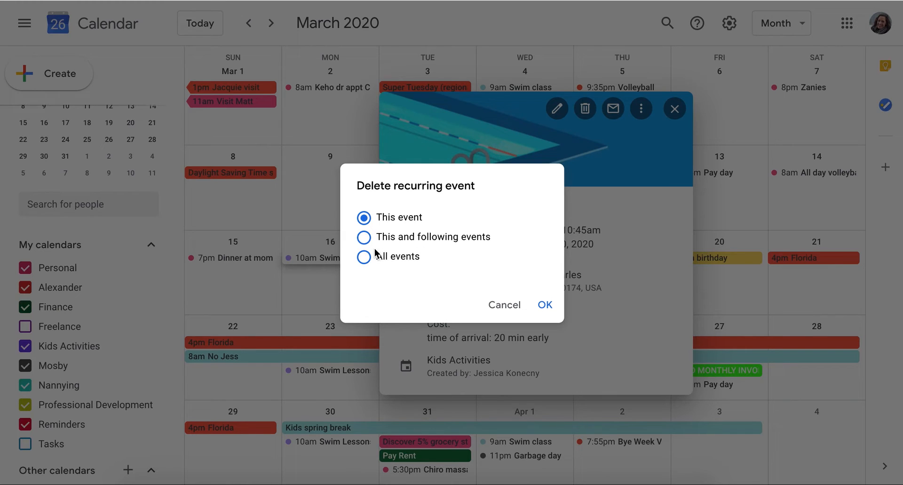
{"action": "left_click", "coordinate": [364, 260]}
{"action": "left_click", "coordinate": [543, 307]}
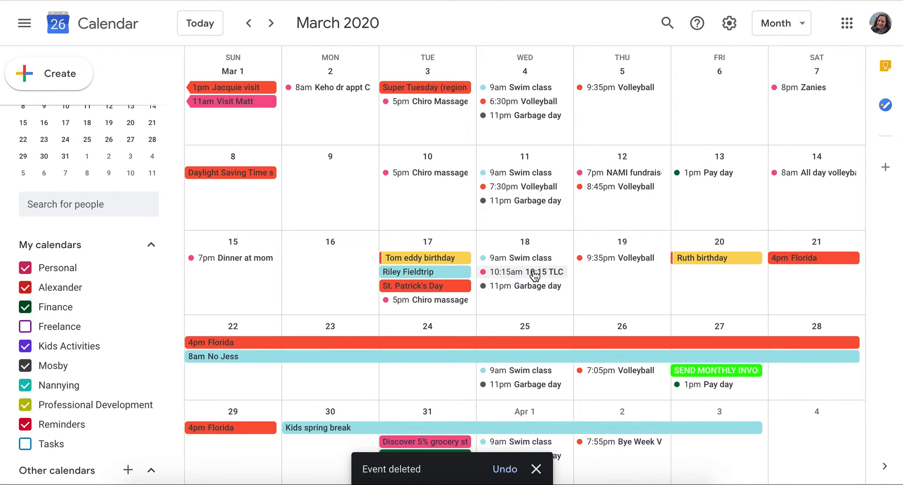
{"action": "left_click", "coordinate": [729, 23]}
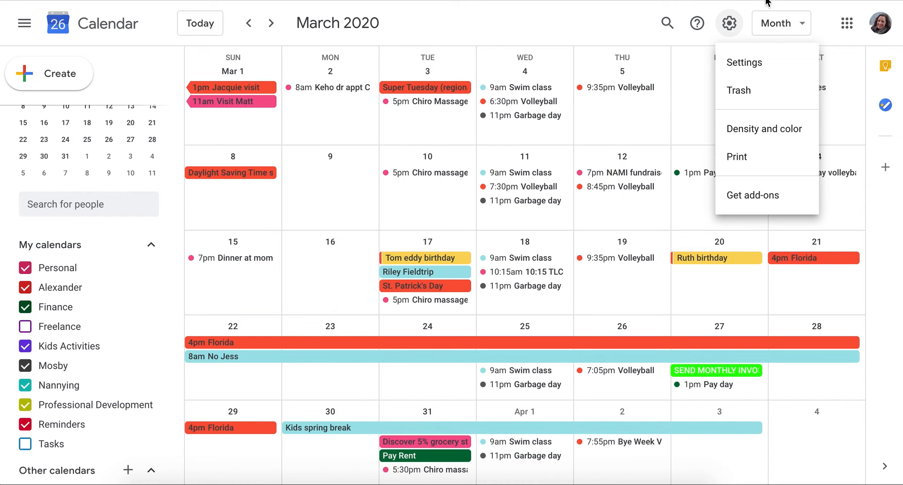
{"action": "left_click", "coordinate": [791, 26]}
{"action": "left_click", "coordinate": [791, 26]}
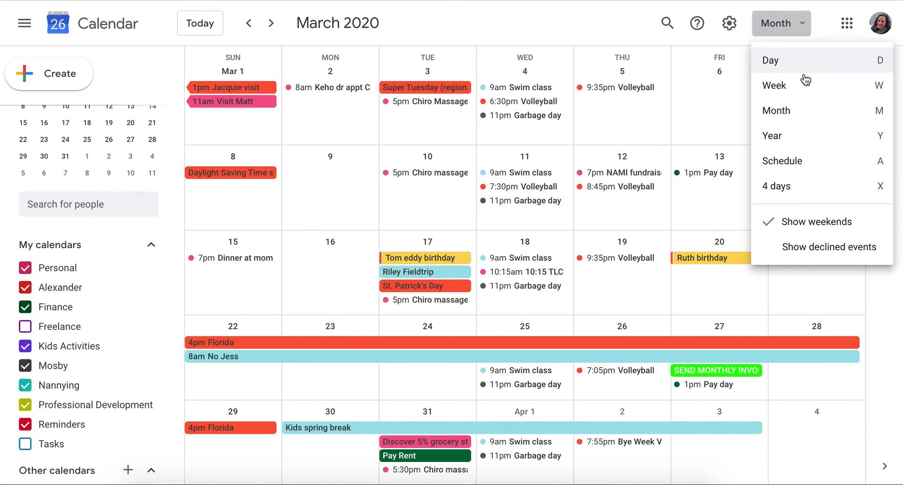
{"action": "left_click", "coordinate": [791, 112]}
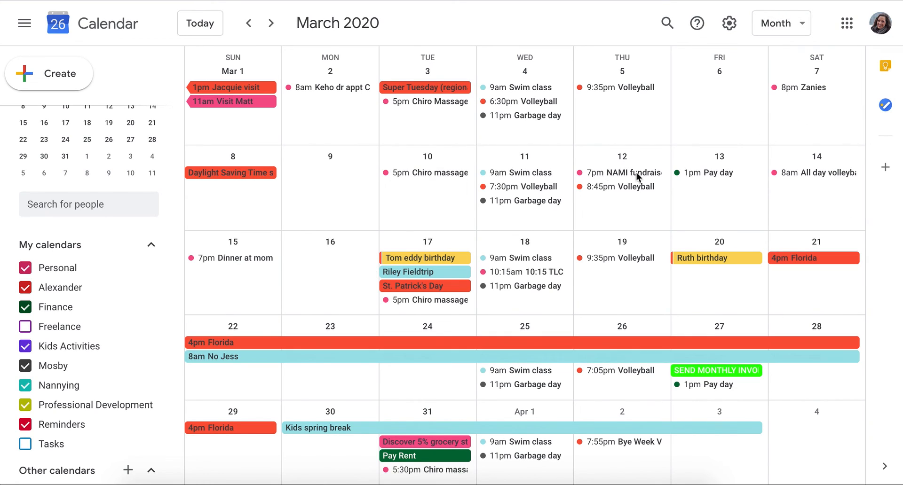